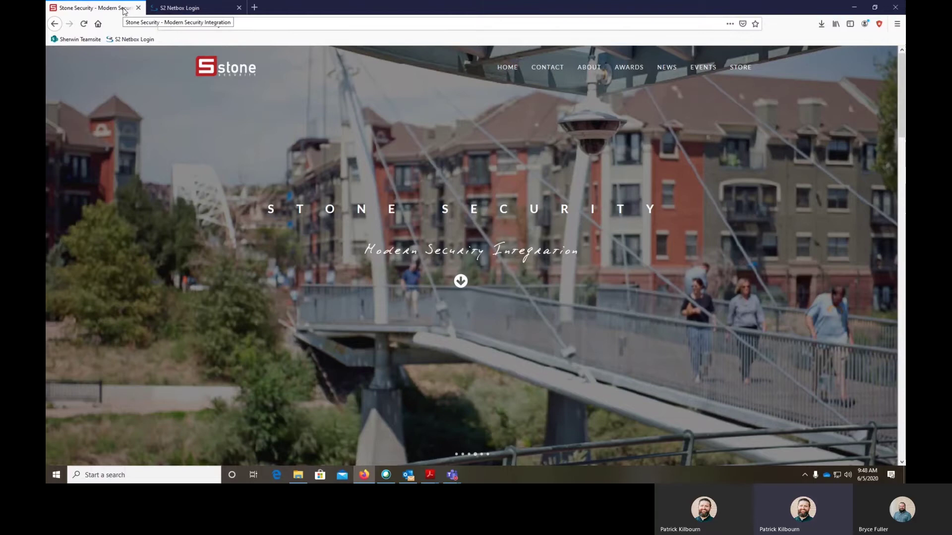
# Log in to S2 NetBox with the account password and dismiss Firefox's save-login prompt
pyautogui.click(199, 8)
pyautogui.click(300, 56)
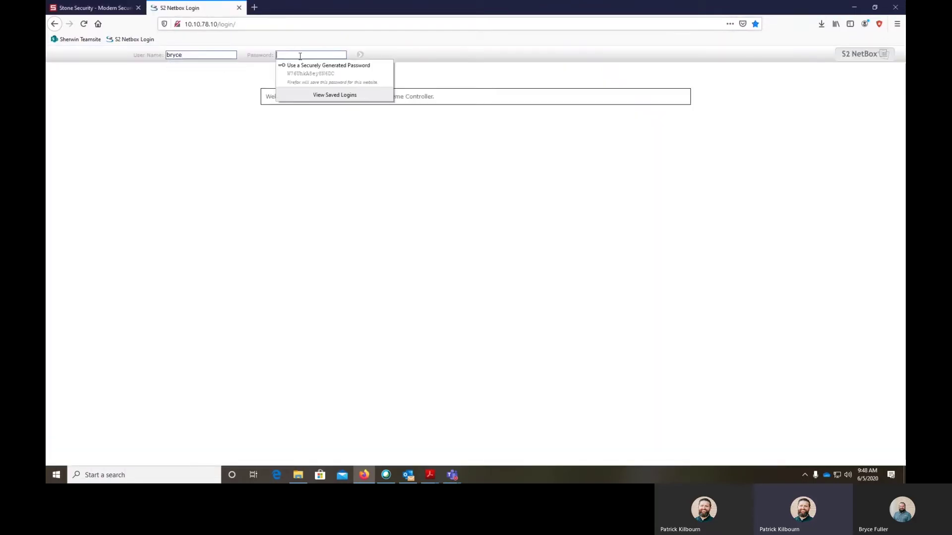
pyautogui.write('***********')
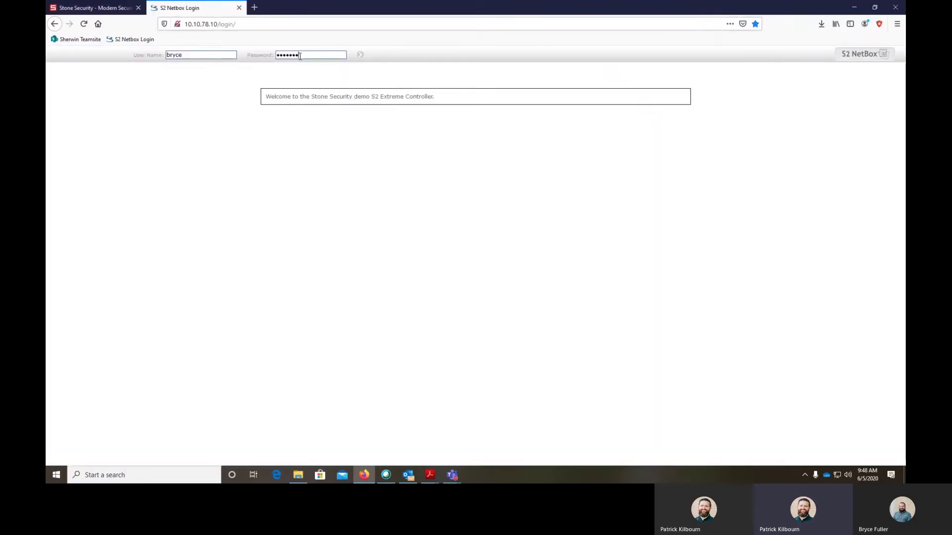
pyautogui.press('Return')
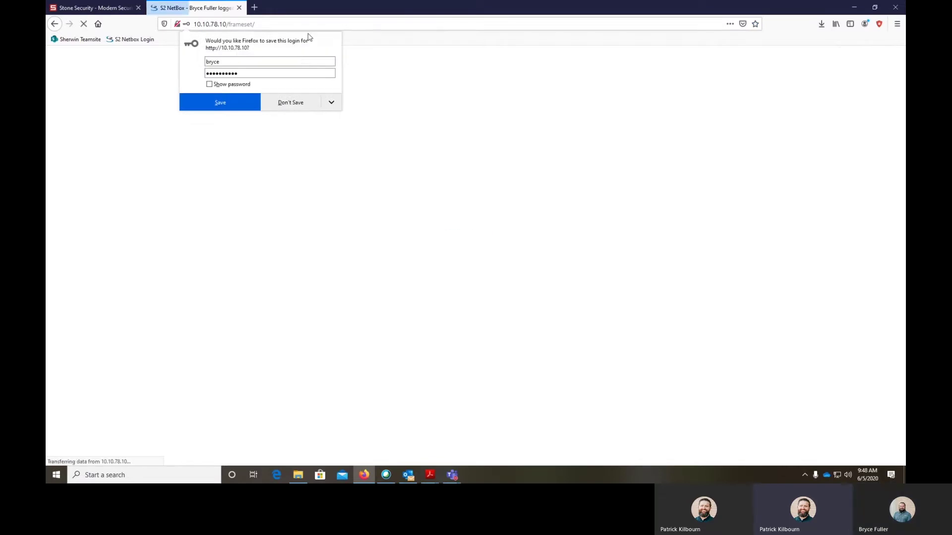
pyautogui.click(353, 38)
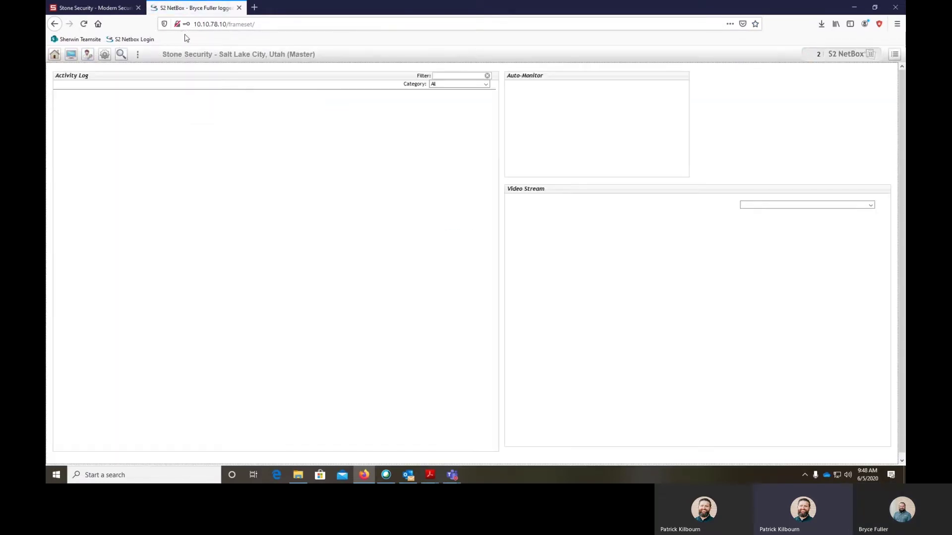
# Pin the Configuration panel beside the activity log and open Time Specs & Holidays
pyautogui.click(104, 55)
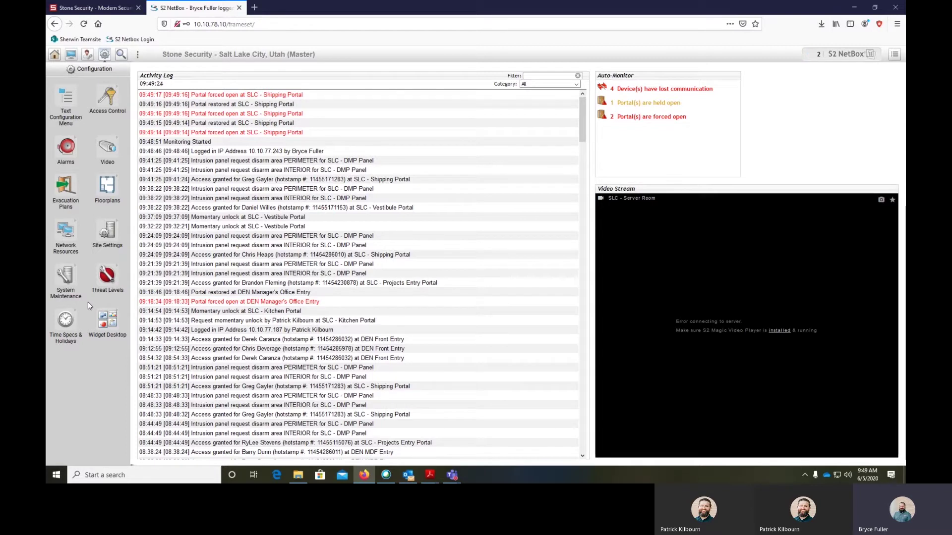
pyautogui.click(66, 321)
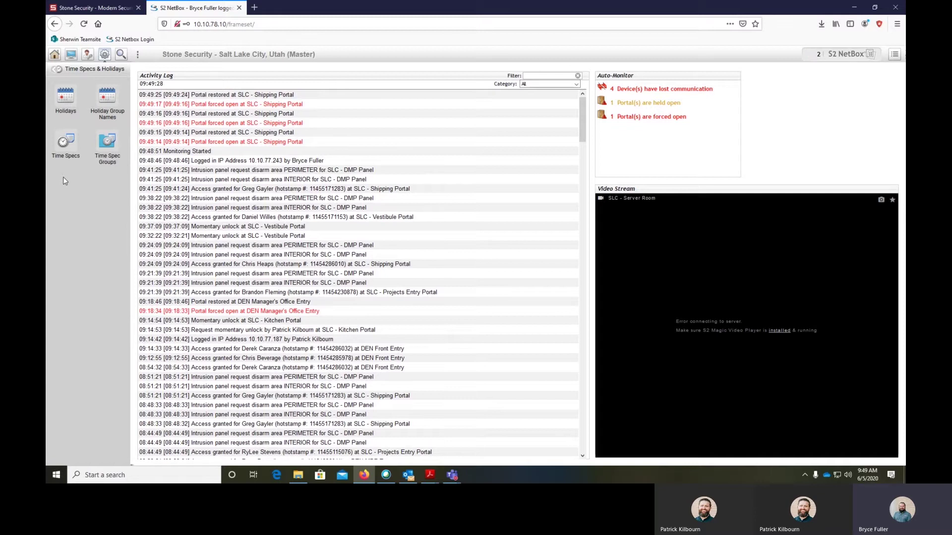
# Start a new time spec from the Time Specs list and name it 'Demo Time Spec'
pyautogui.click(74, 141)
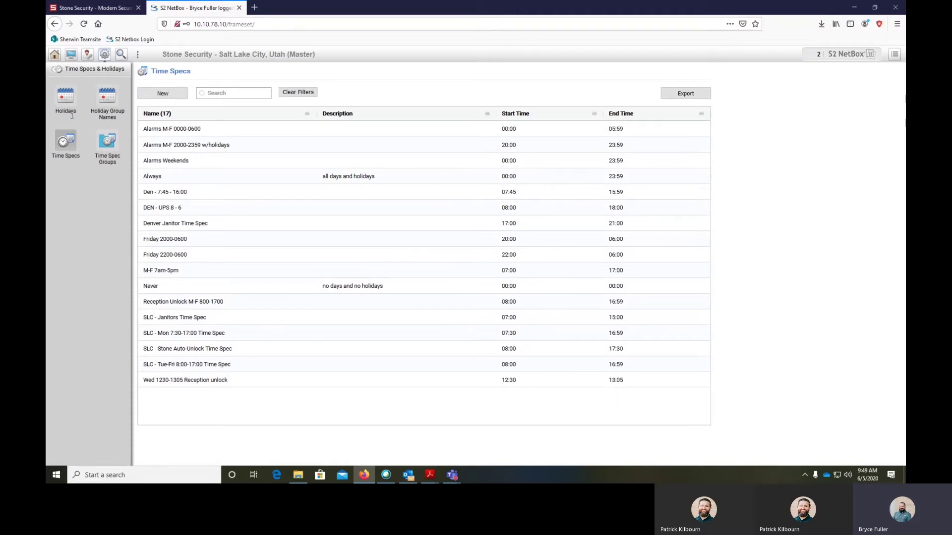
pyautogui.click(179, 98)
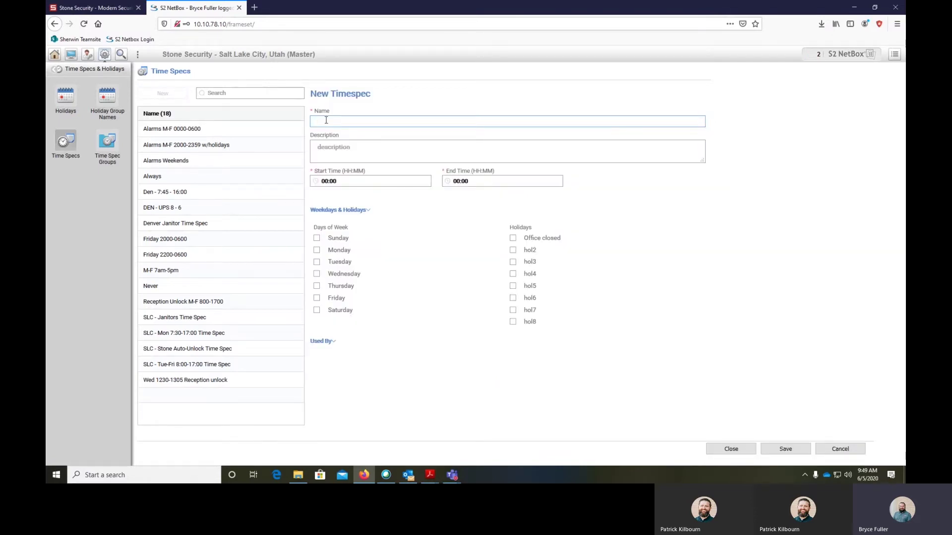
pyautogui.write('Demo Time Spec')
pyautogui.click(345, 180)
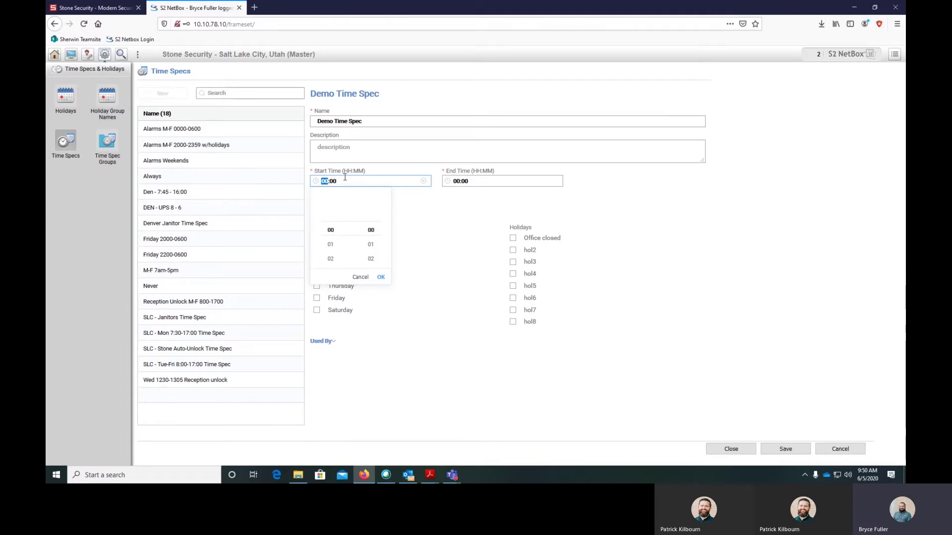
# Set Demo Time Spec's start time to 07:00 and its end time to 15:59
pyautogui.write('07')
pyautogui.click(502, 182)
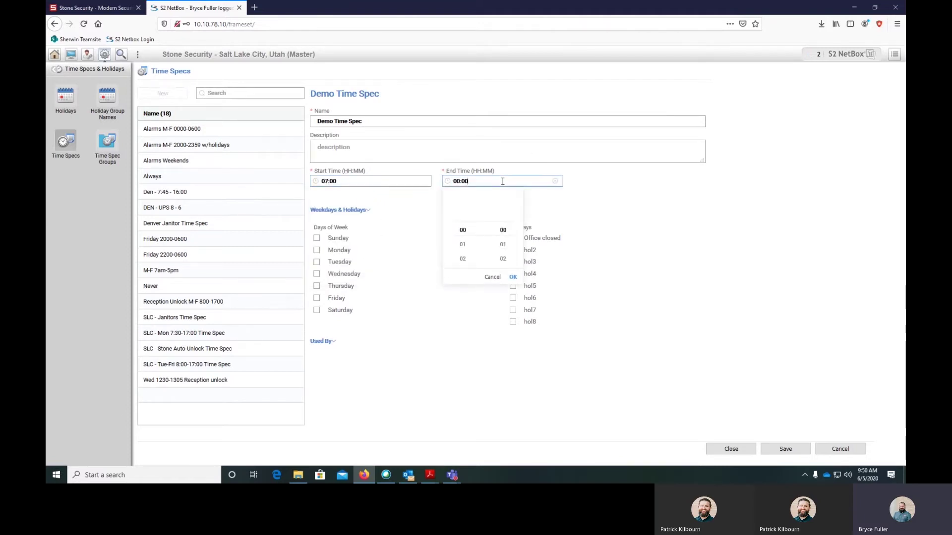
pyautogui.doubleClick(502, 182)
pyautogui.write('15:59')
# Schedule Demo Time Spec for Monday through Friday, save it, and return to the Configuration menu
pyautogui.click(585, 176)
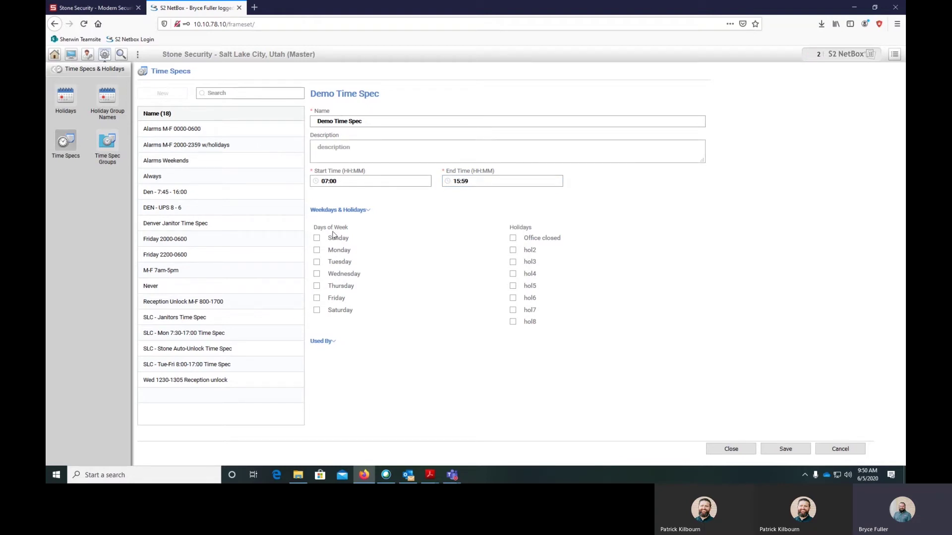
pyautogui.click(338, 251)
pyautogui.click(340, 263)
pyautogui.click(343, 275)
pyautogui.click(342, 287)
pyautogui.click(341, 299)
pyautogui.click(787, 449)
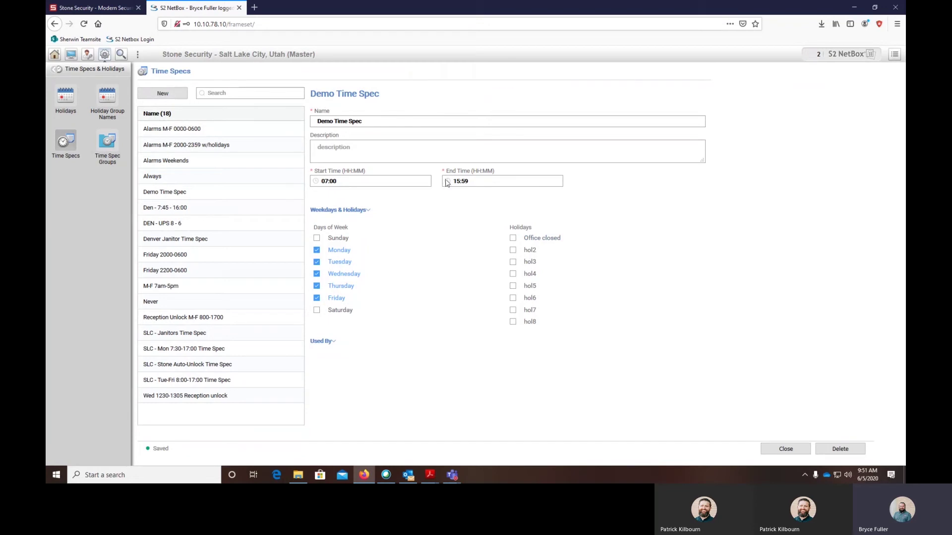
pyautogui.click(57, 68)
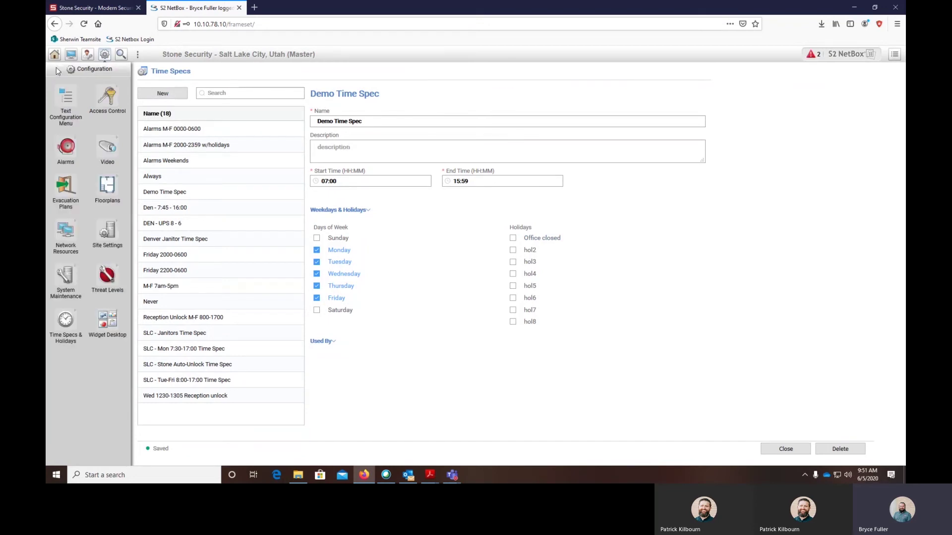
# Open the Access Levels list, discarding an accidentally started new access level
pyautogui.click(108, 94)
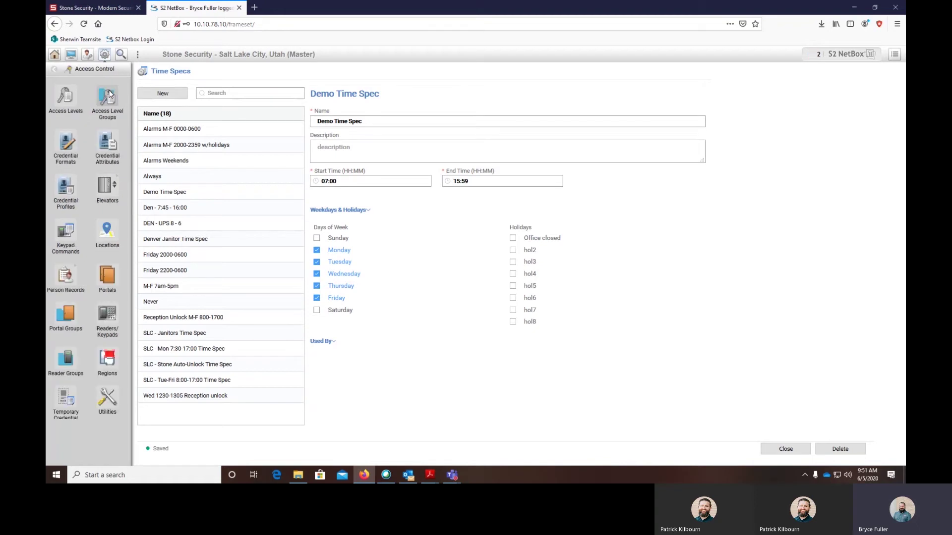
pyautogui.click(73, 97)
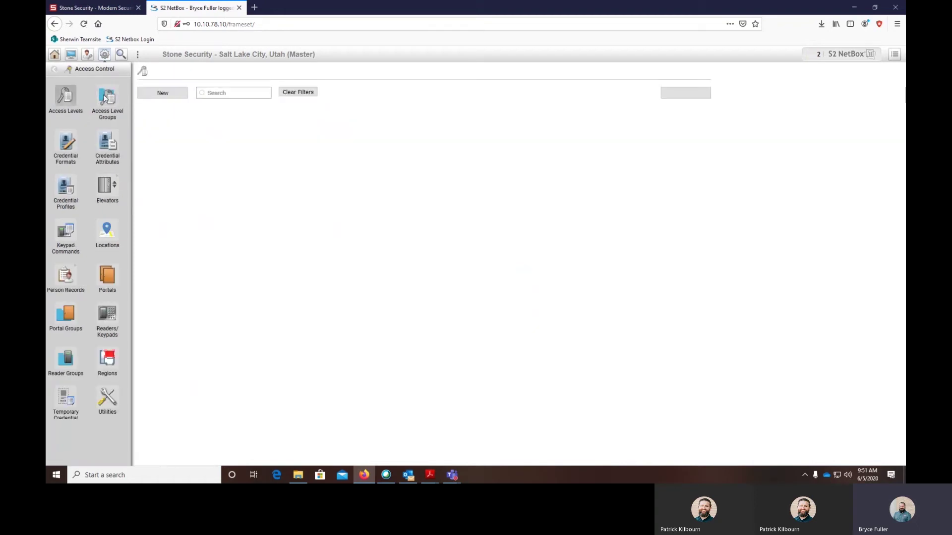
pyautogui.click(163, 93)
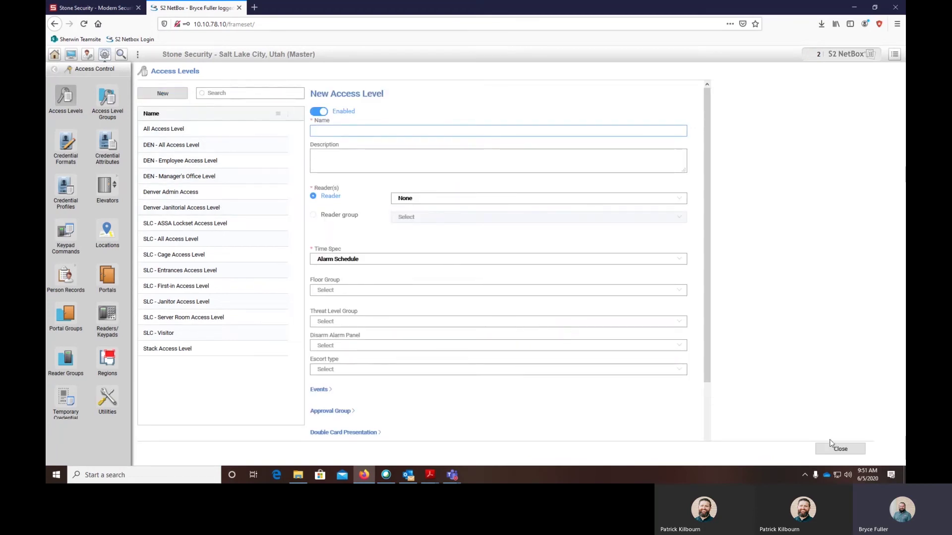
pyautogui.click(841, 449)
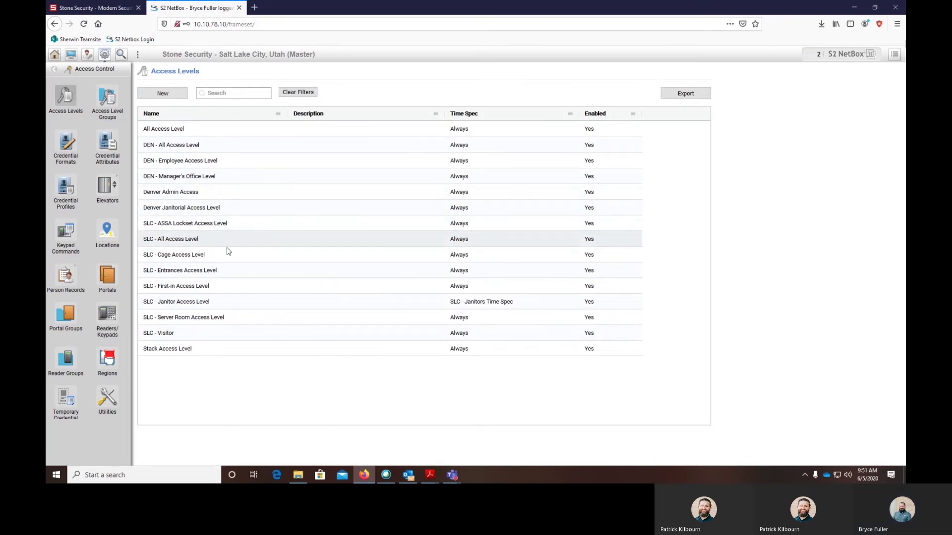
# Assign Demo Time Spec to the SLC - Visitor access level and save it
pyautogui.click(251, 332)
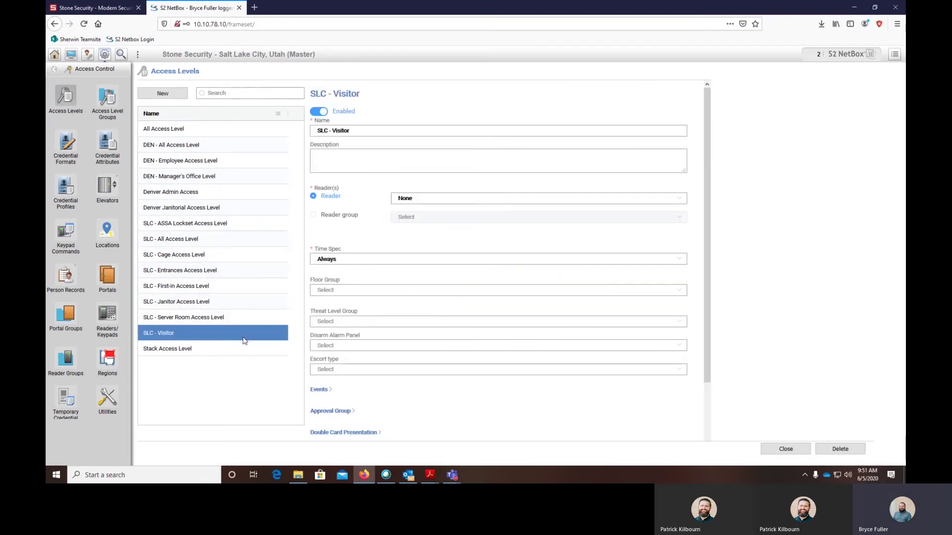
pyautogui.click(355, 262)
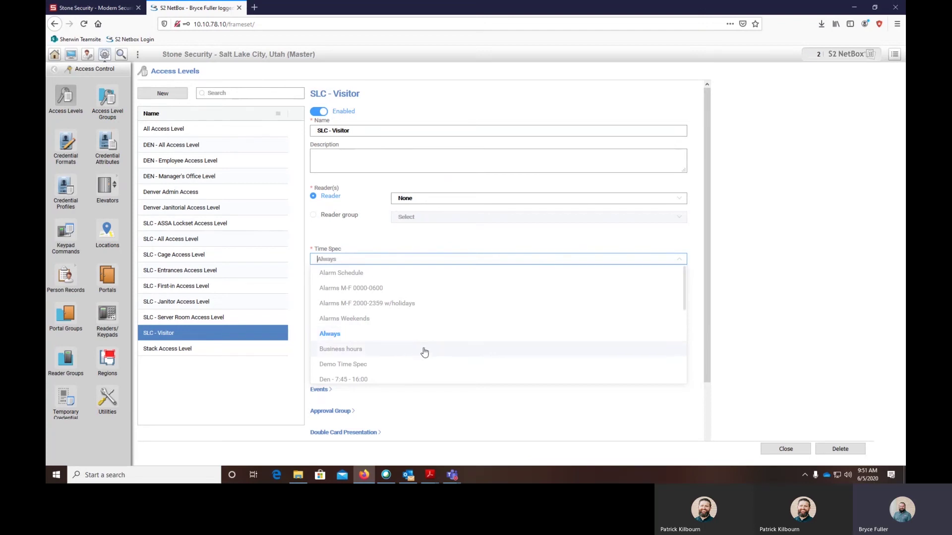
pyautogui.click(426, 365)
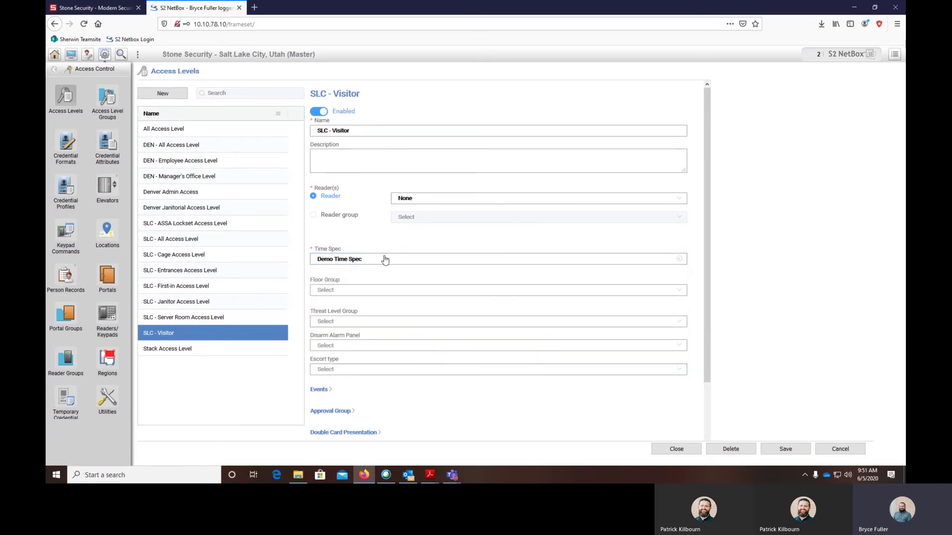
pyautogui.click(798, 450)
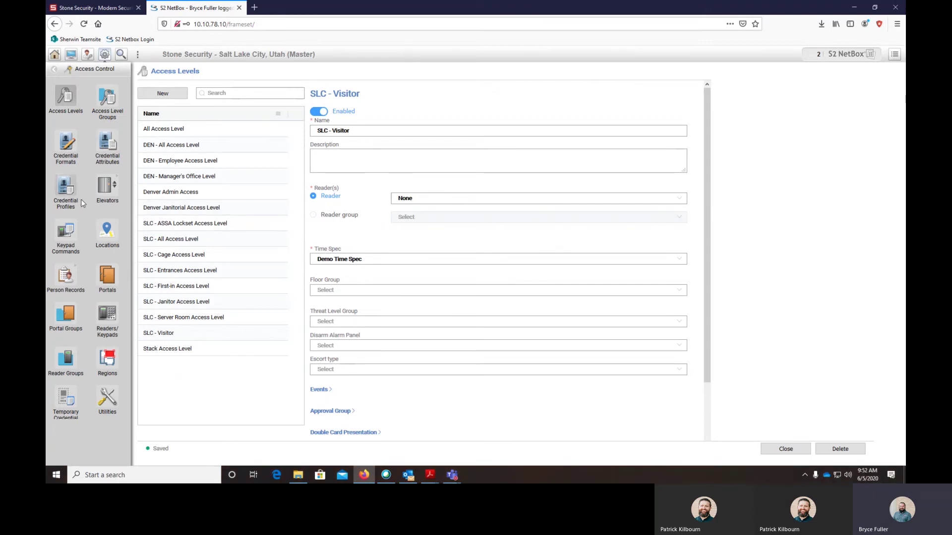
# Add a new portal group named 'Demo Portal Group'
pyautogui.click(77, 309)
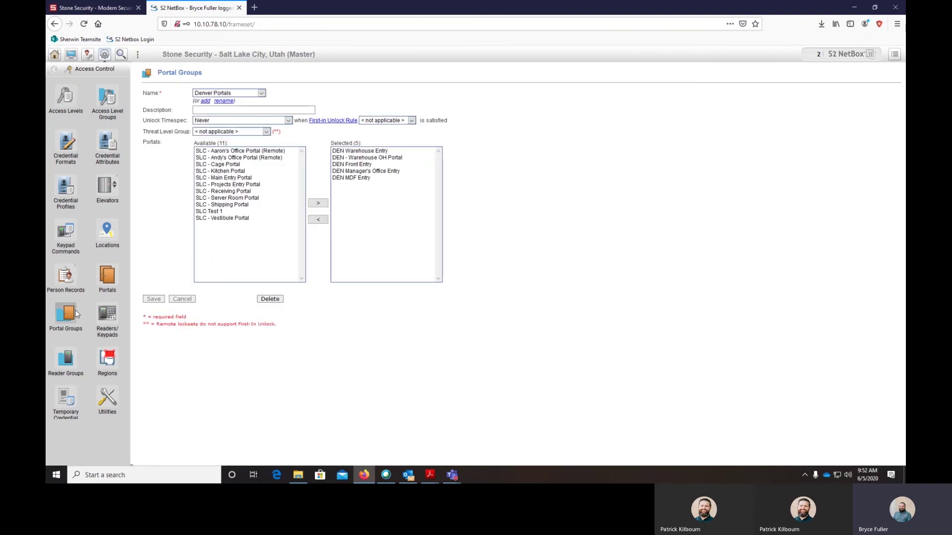
pyautogui.click(206, 101)
pyautogui.click(221, 93)
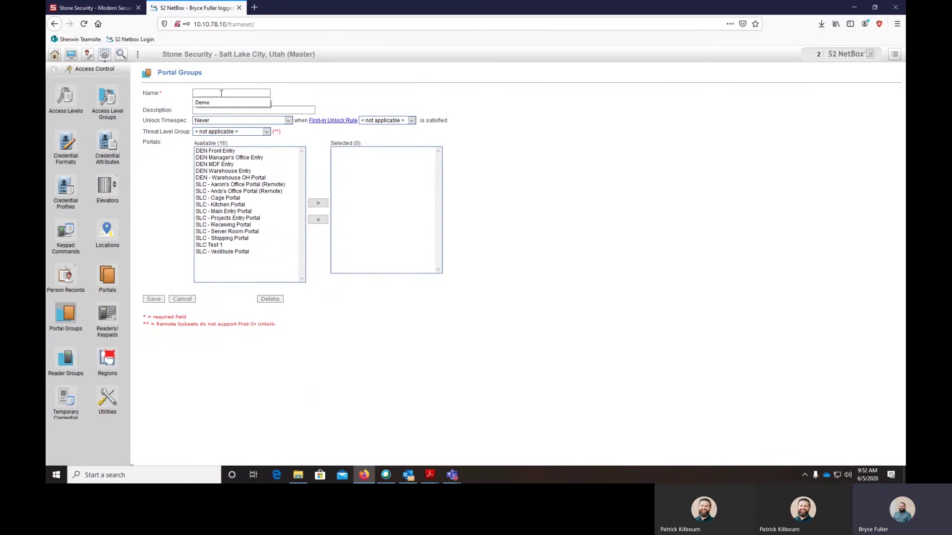
pyautogui.write('Demo Port')
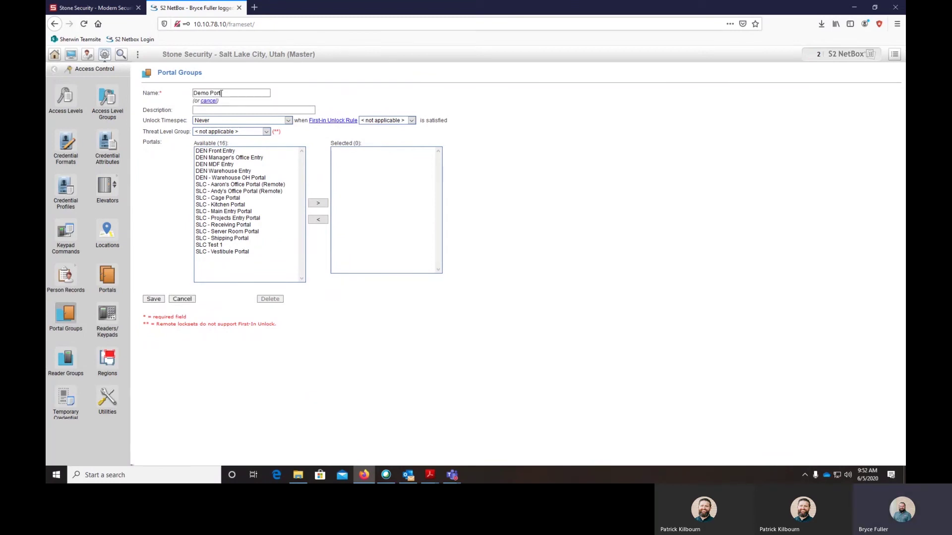
pyautogui.write('al Group')
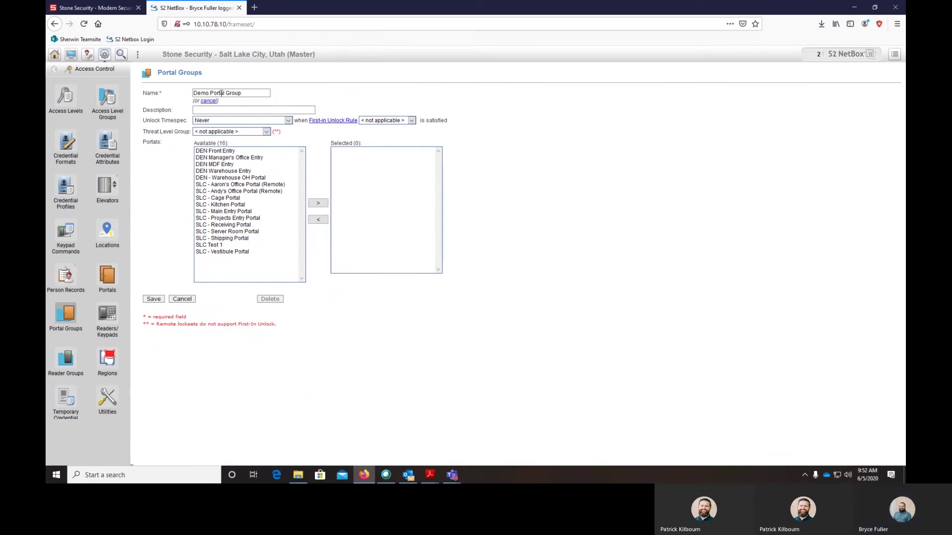
# Add portal SLC Test 1 to the group, set its unlock time spec to Demo Time Spec, and save
pyautogui.click(239, 245)
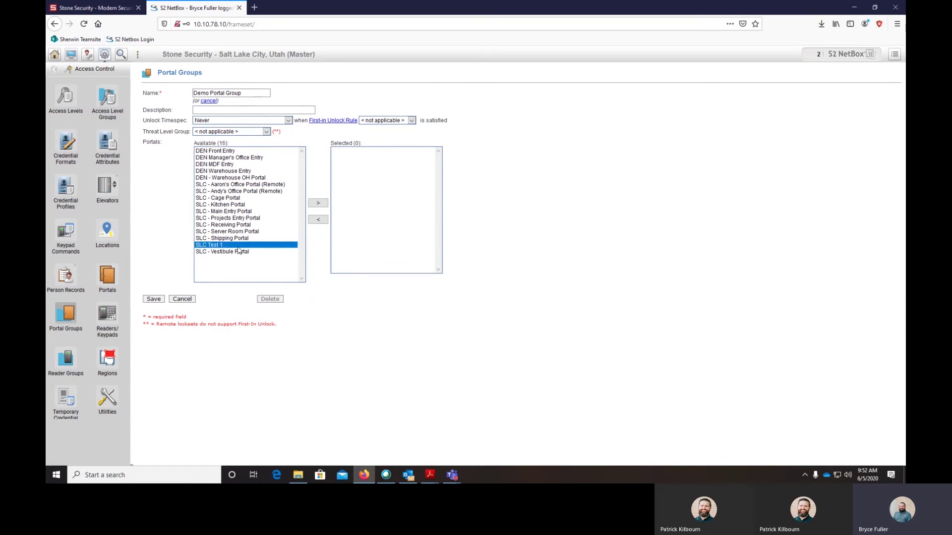
pyautogui.click(318, 203)
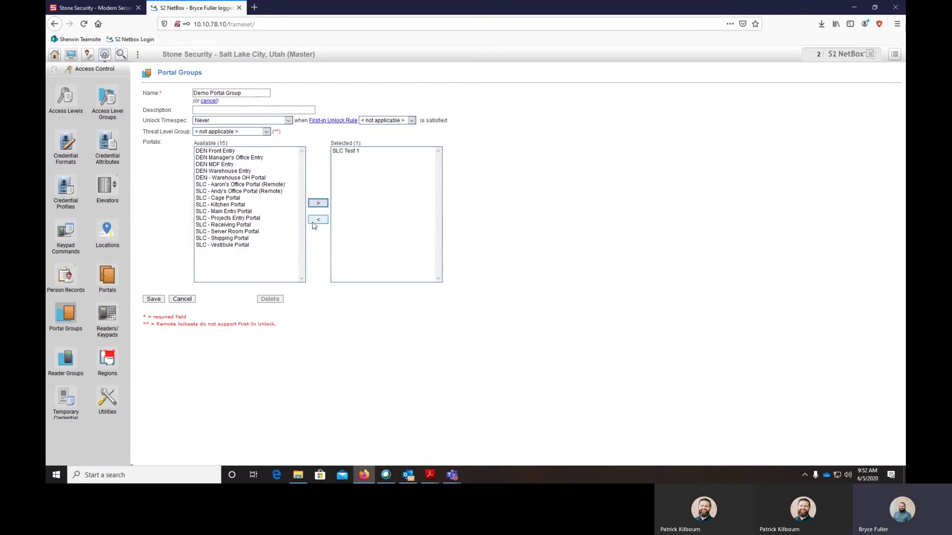
pyautogui.click(288, 121)
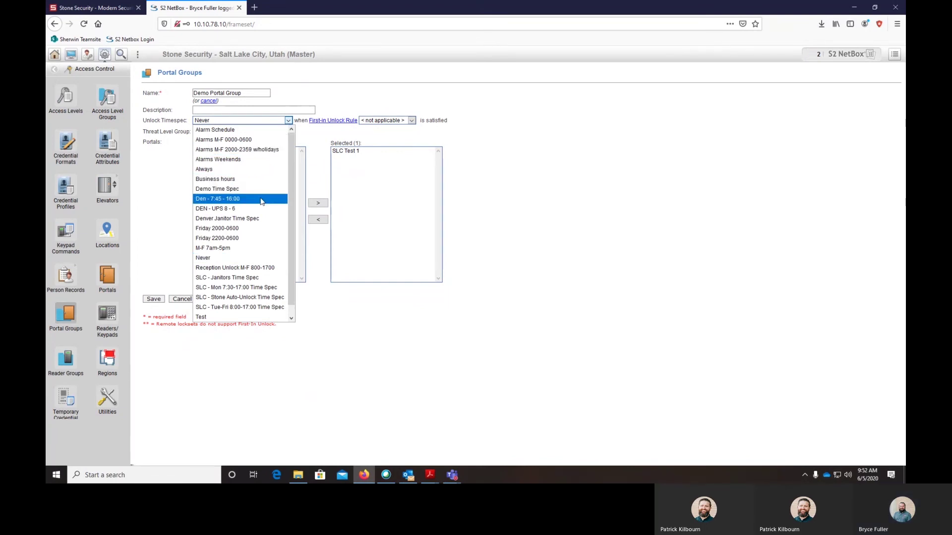
pyautogui.click(254, 190)
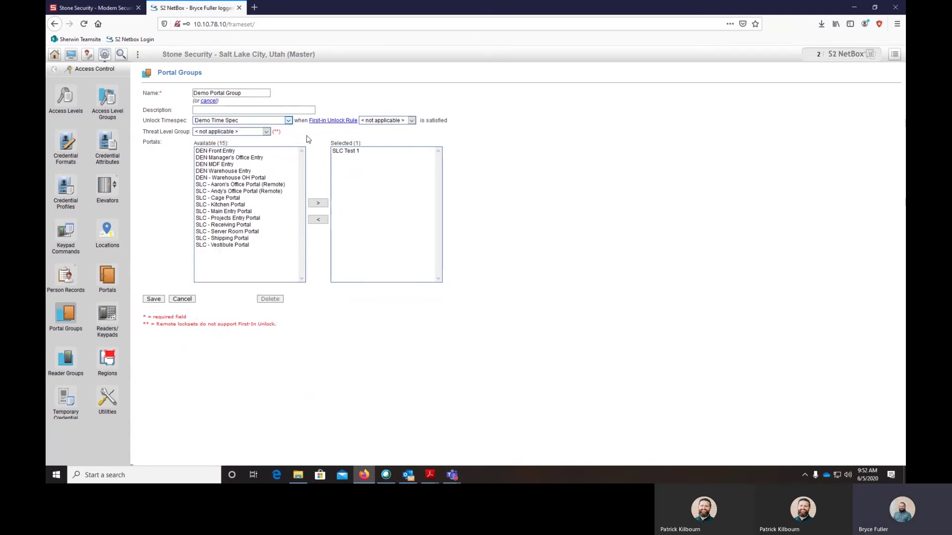
pyautogui.click(161, 299)
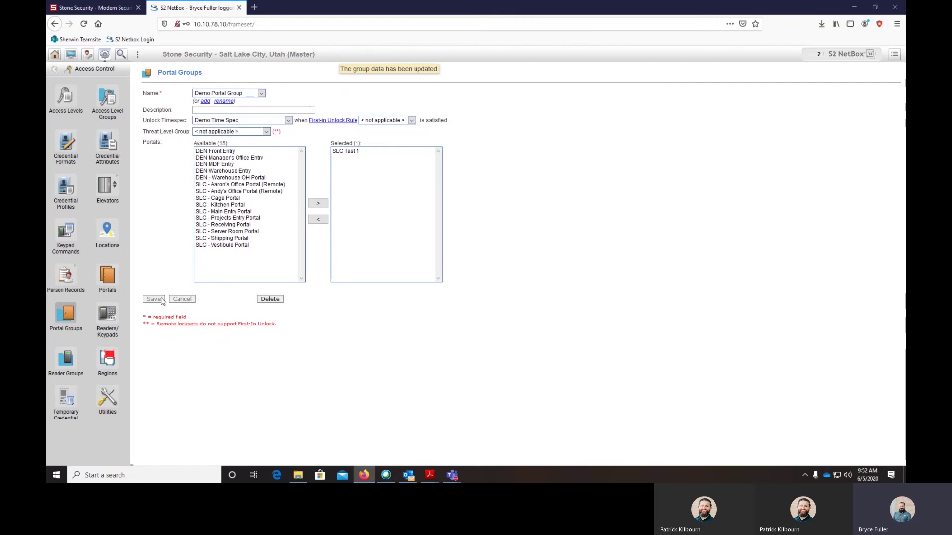
pyautogui.click(287, 120)
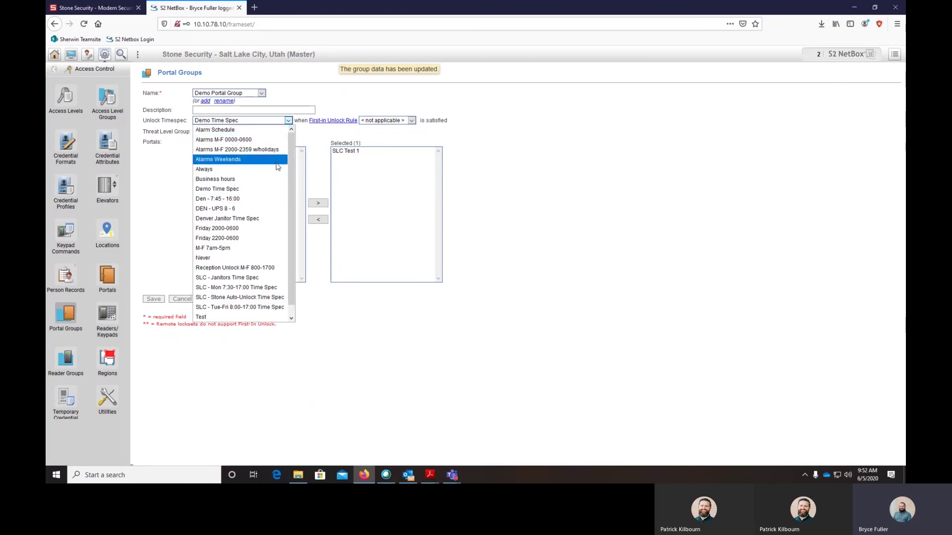
pyautogui.click(244, 258)
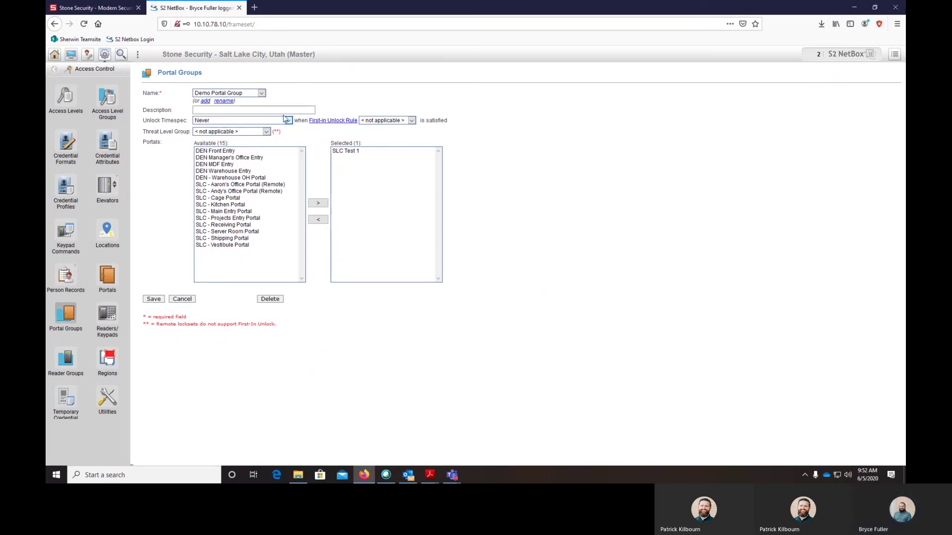
pyautogui.click(176, 299)
pyautogui.click(506, 218)
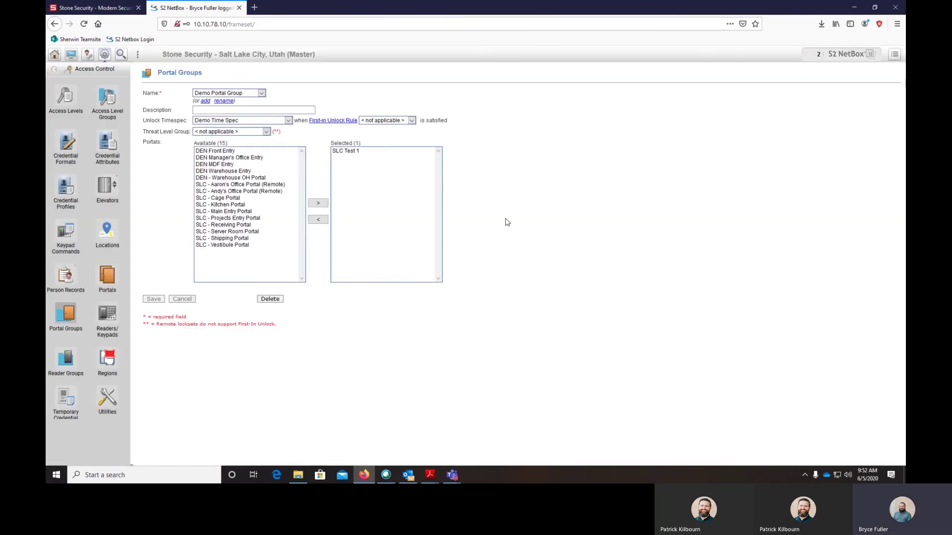